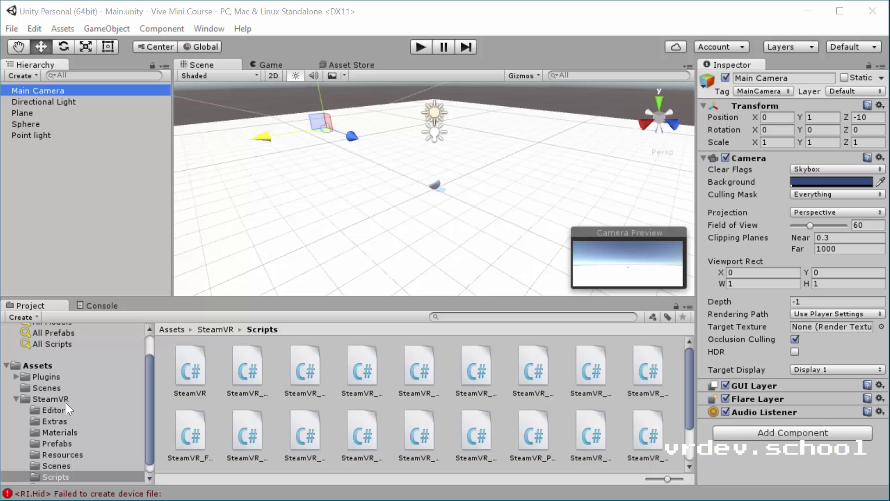
- Scroll the Project panel down to reach the SteamVR Prefabs folder
scroll(67, 411, "down", 1)
- Open the SteamVR Prefabs folder and drag [CameraRig] into the Hierarchy at the origin
left_click(68, 431)
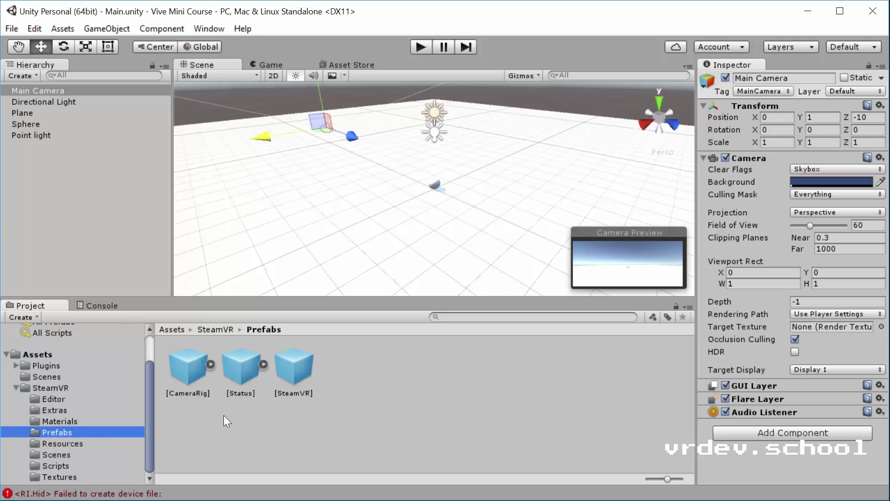
left_click_drag(190, 368, 75, 235)
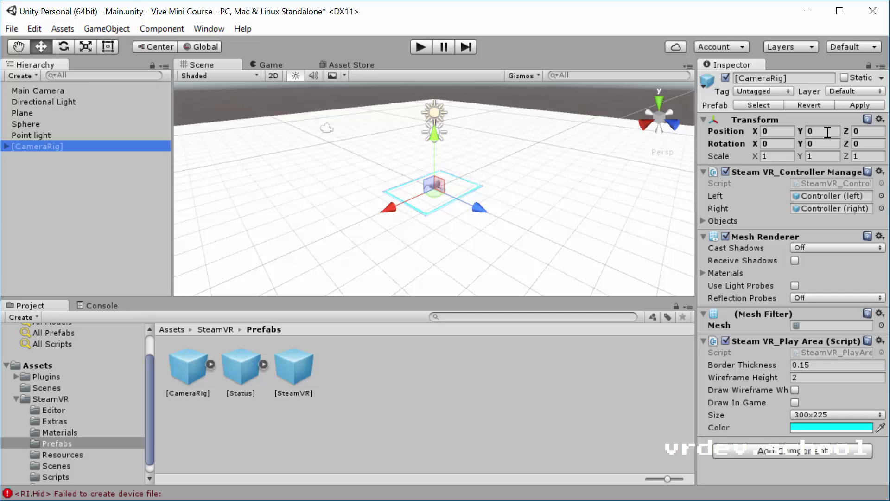
left_click(828, 132)
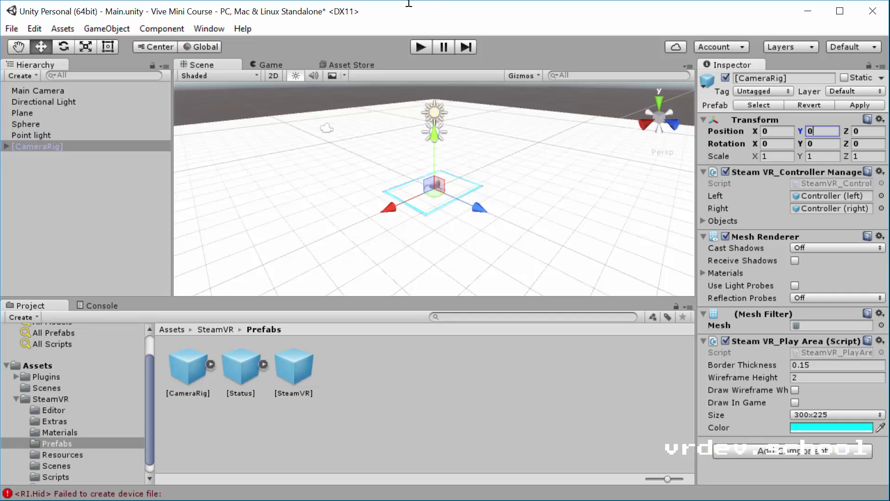
type("1")
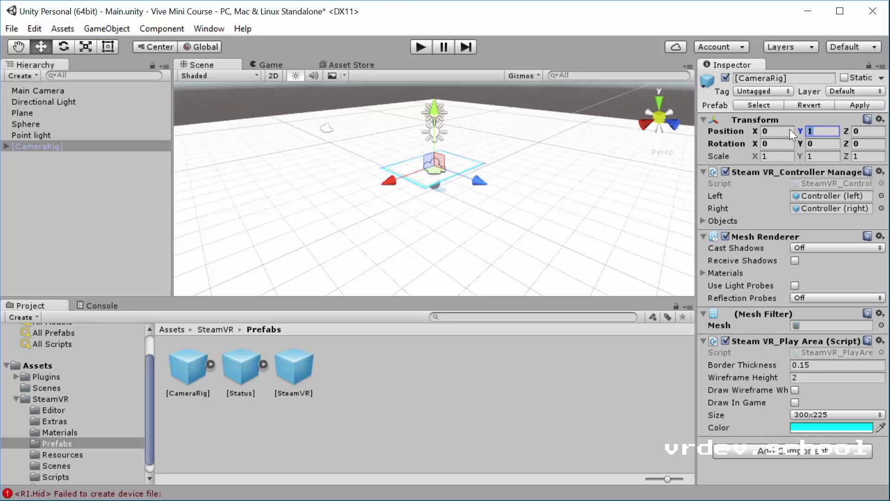
type("0")
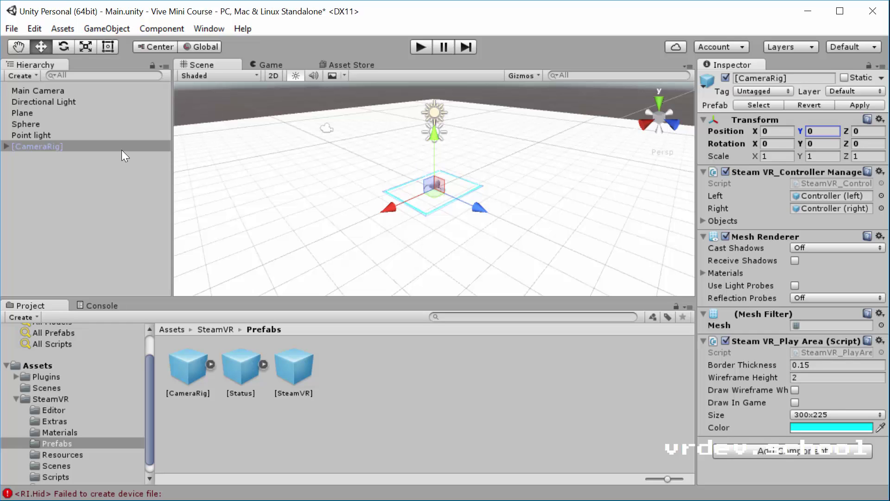
- Expand [CameraRig] to show both controllers' Model children and Camera (head)'s eye and ears
left_click(10, 145)
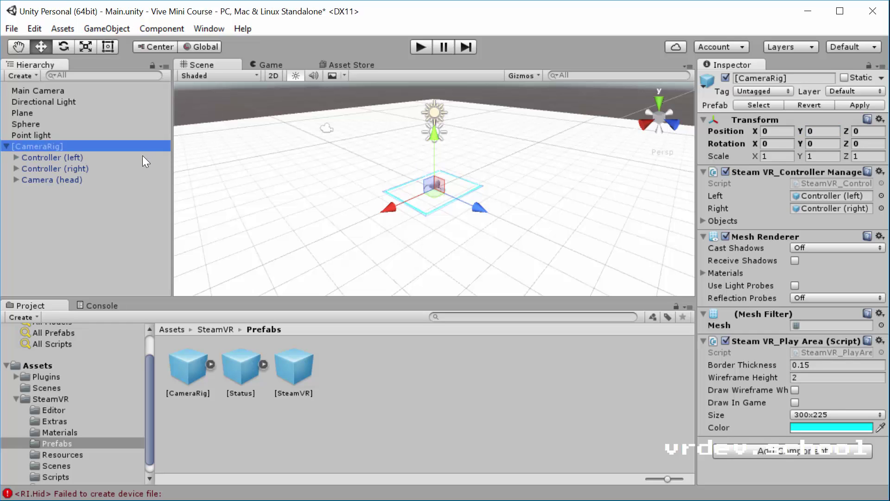
left_click(26, 156)
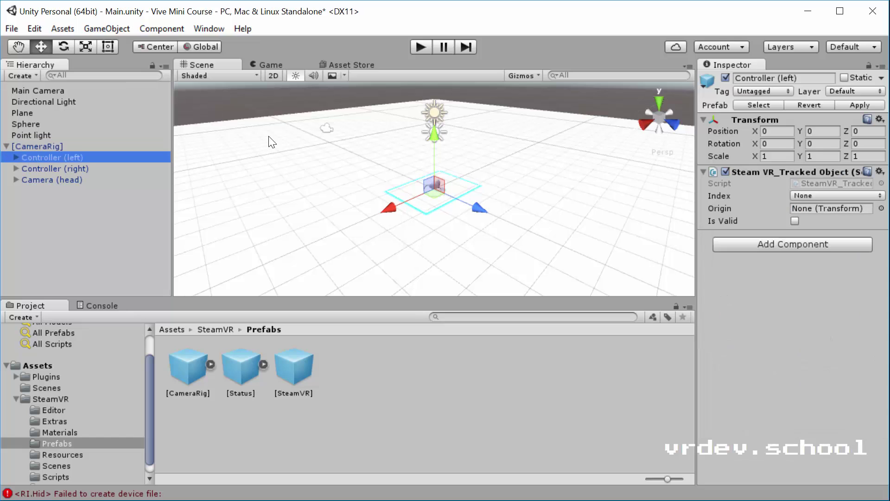
scroll(422, 197, "up", 3)
scroll(434, 193, "up", 2)
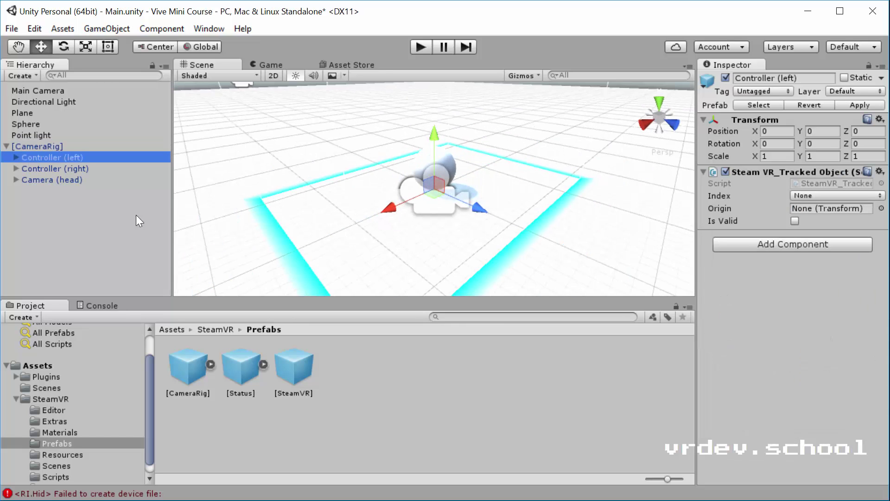
left_click(16, 157)
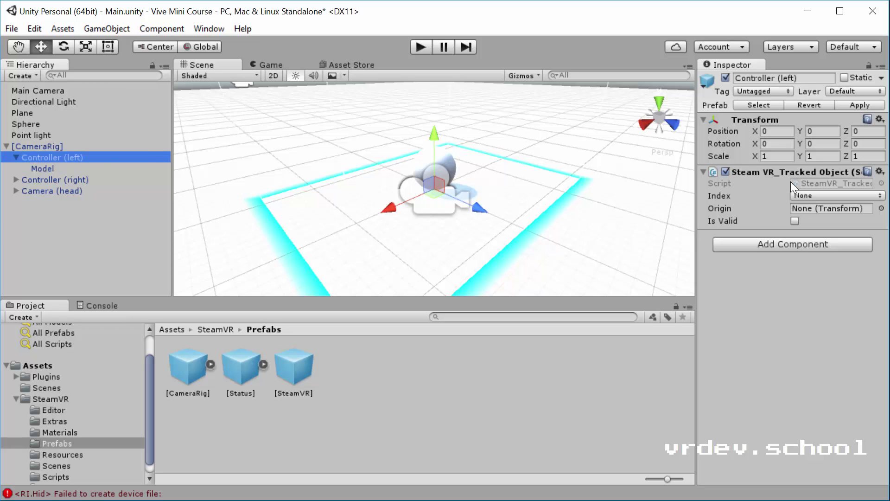
left_click(44, 168)
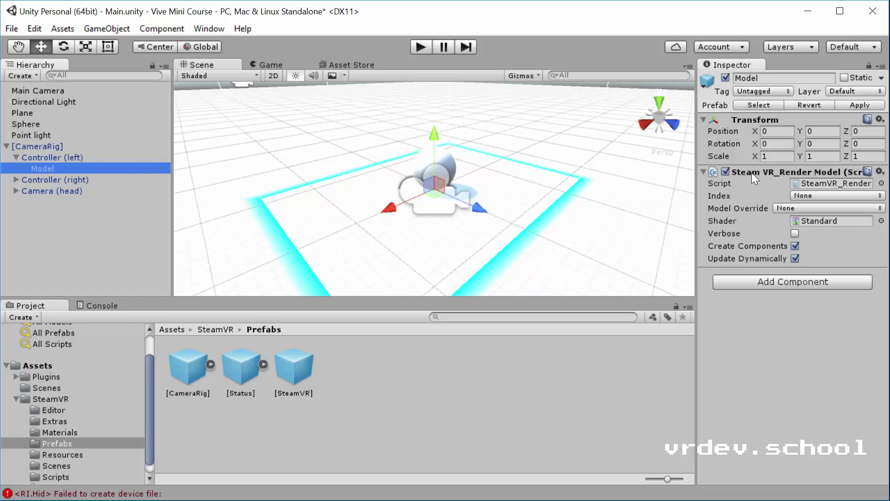
left_click(16, 180)
left_click(56, 191)
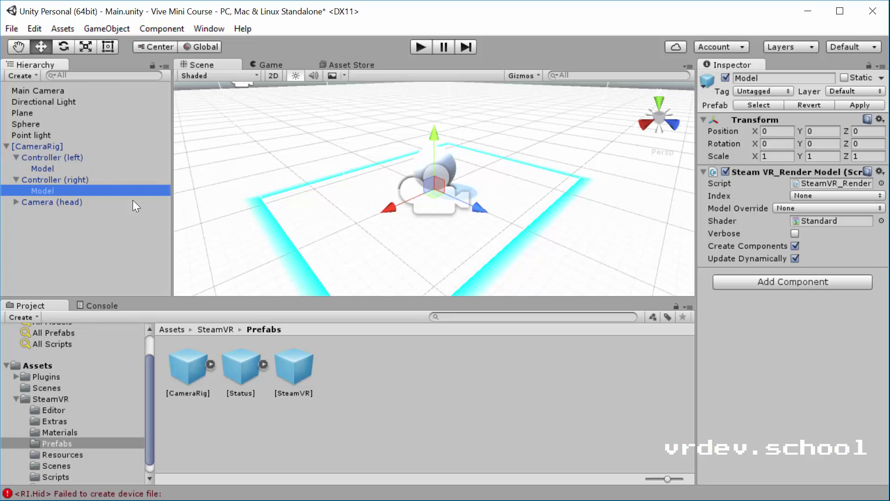
left_click(40, 202)
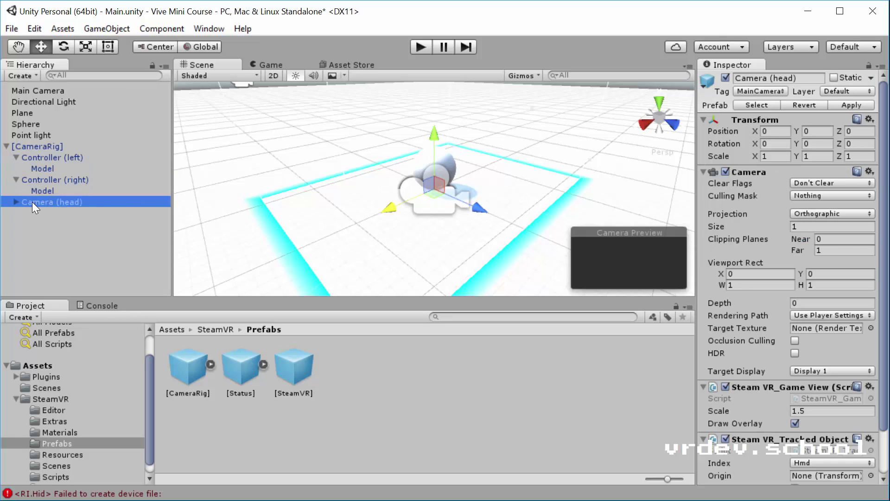
key("Right")
- Select [CameraRig] and view its 300x225 play area, border 0.15, wireframe height 2, in the Scene view
left_click(37, 146)
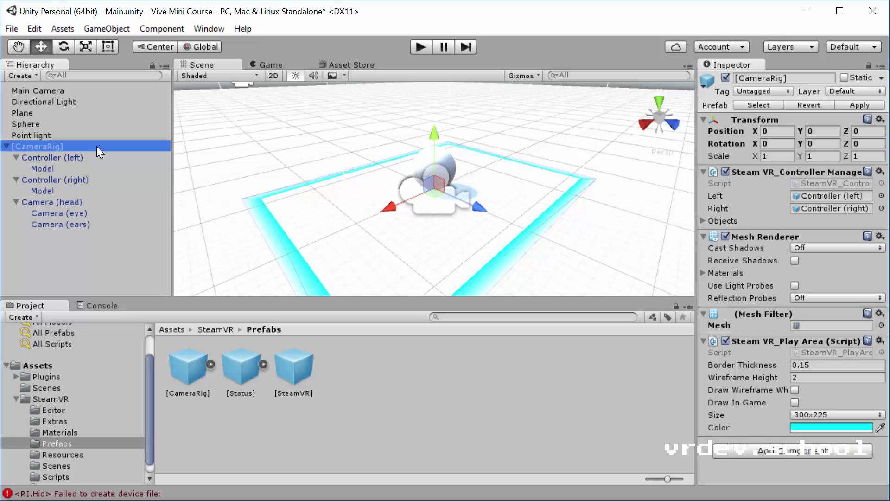
scroll(411, 164, "down", 3)
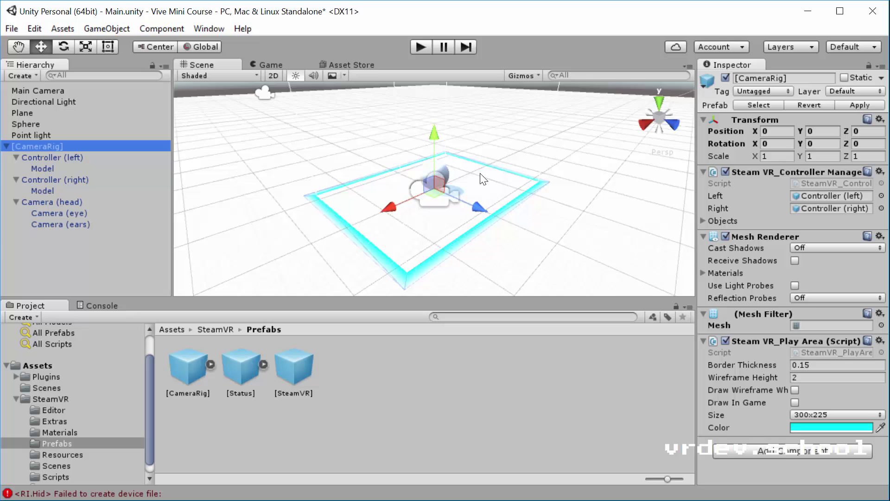
scroll(482, 178, "down", 3)
scroll(444, 157, "up", 3)
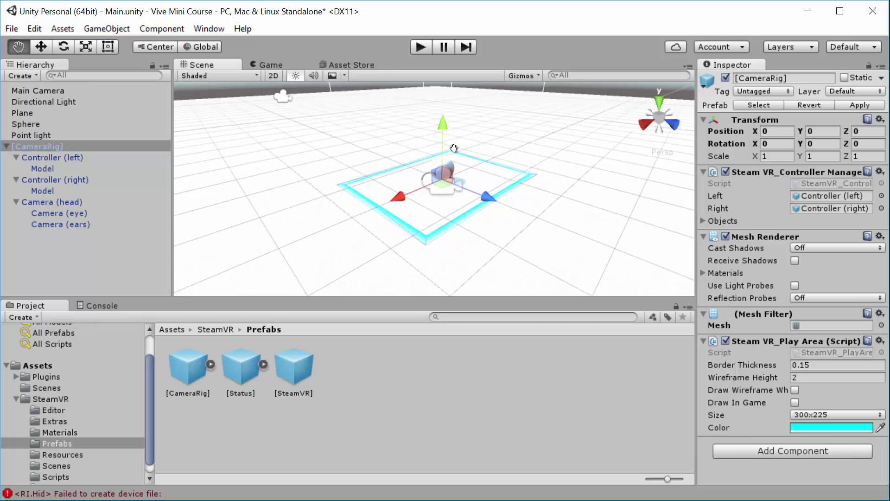
middle_click_drag(444, 156, 468, 204)
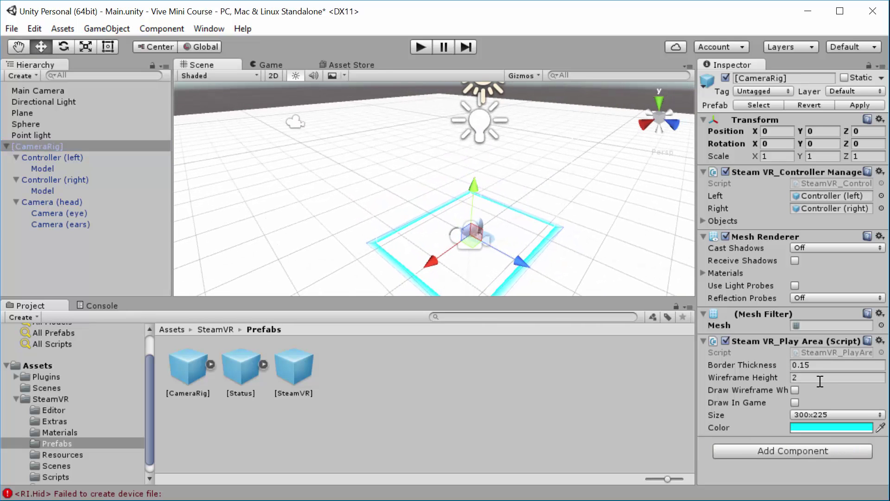
middle_click_drag(555, 242, 457, 200)
scroll(465, 225, "up", 2)
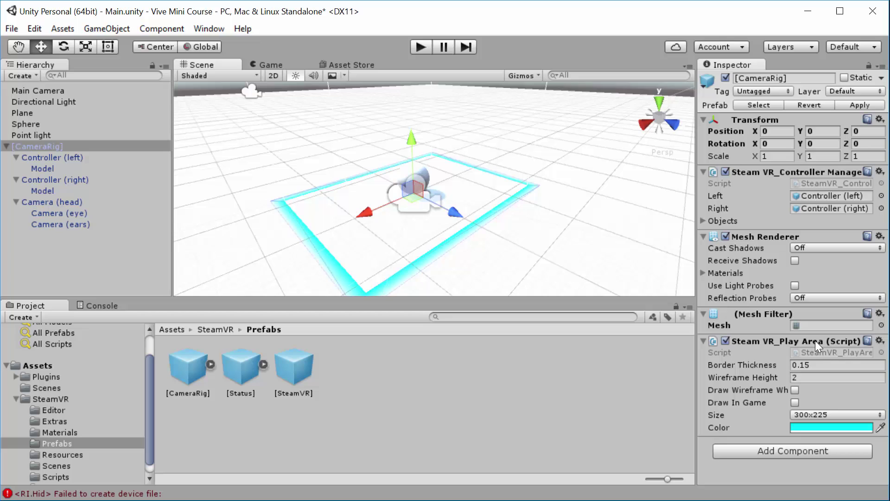
- Select Camera (head) and review its Game View scale 1.5 and Hmd Tracked Object components
left_click(35, 204)
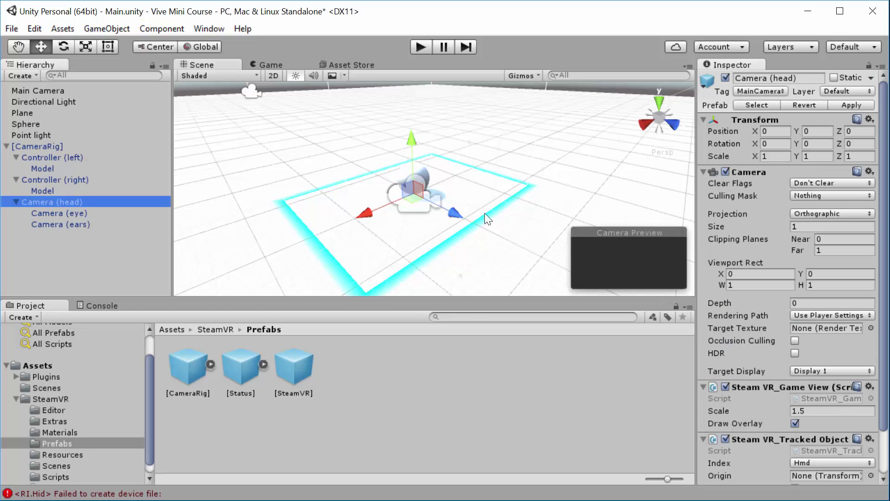
scroll(425, 187, "up", 1)
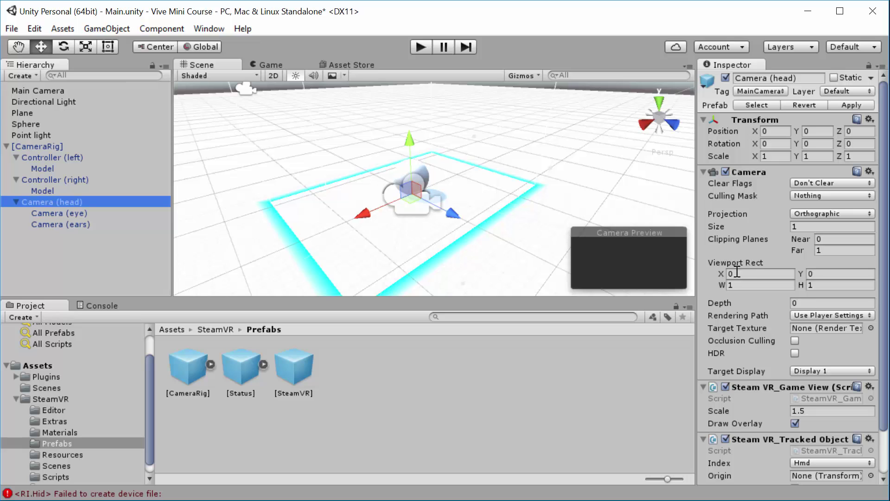
scroll(750, 252, "down", 3)
scroll(751, 252, "up", 2)
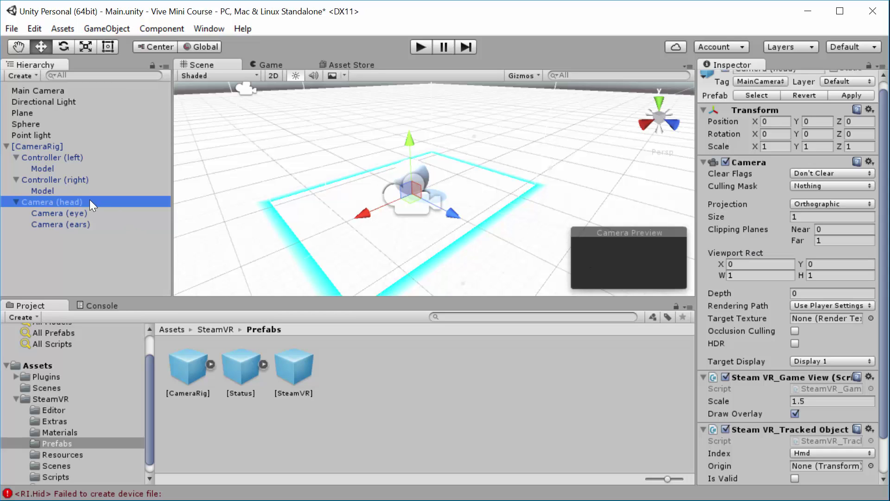
scroll(753, 277, "down", 3)
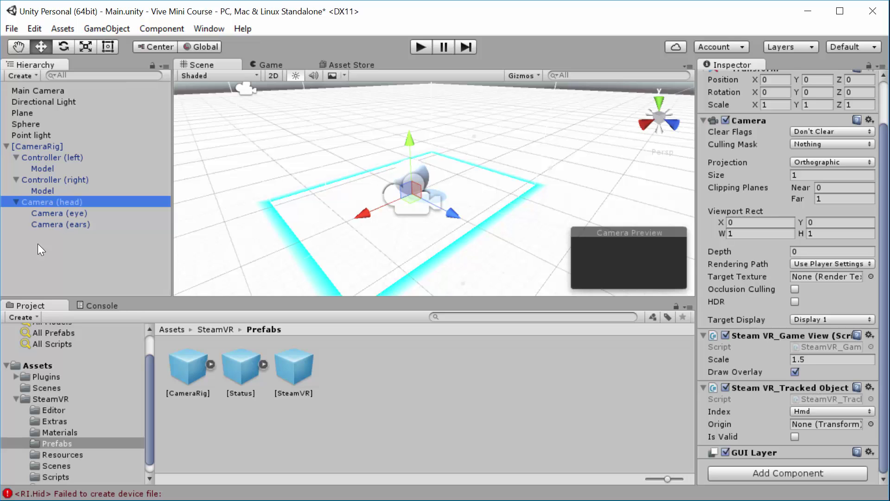
- Review Camera (eye)'s settings, then Camera (ears)' Audio Listener and Steam VR_Ears script
left_click(65, 216)
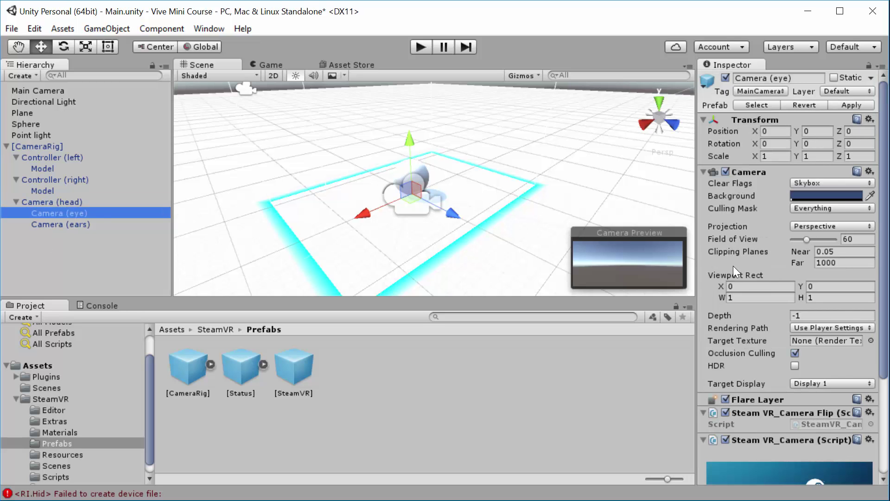
scroll(755, 293, "down", 2)
scroll(755, 297, "down", 3)
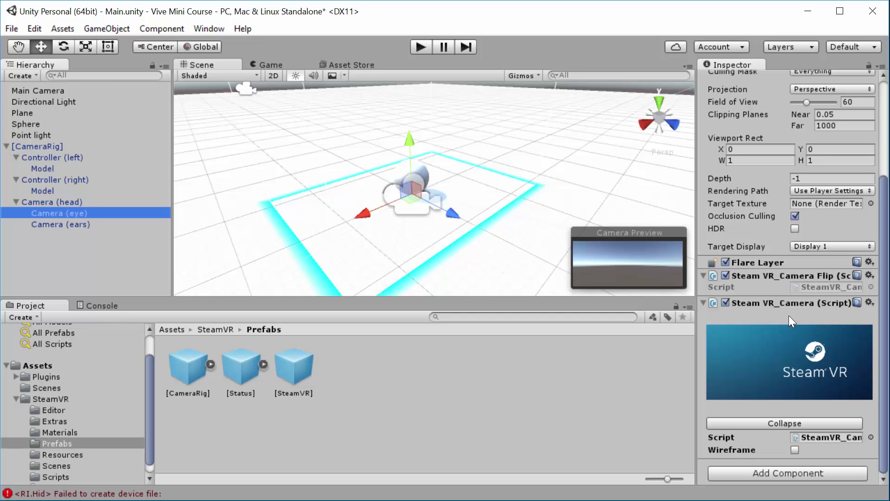
scroll(752, 327, "up", 3)
scroll(752, 326, "down", 3)
scroll(778, 393, "up", 3)
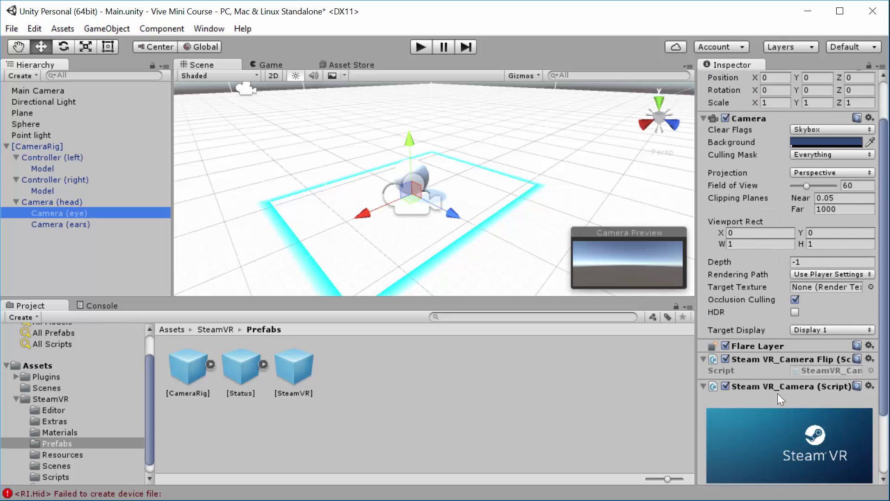
left_click(77, 226)
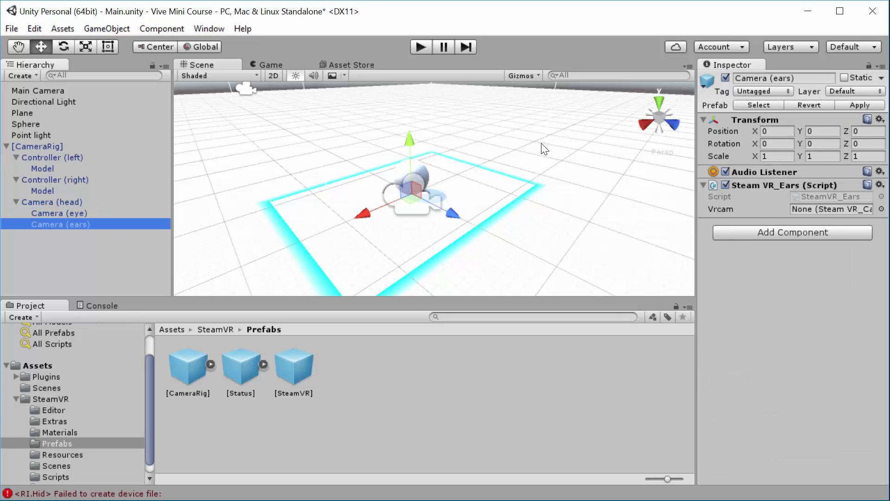
- Select [CameraRig], then Camera (head), showing Don't Clear, Culling Mask Nothing, Orthographic size 1
left_click(33, 148)
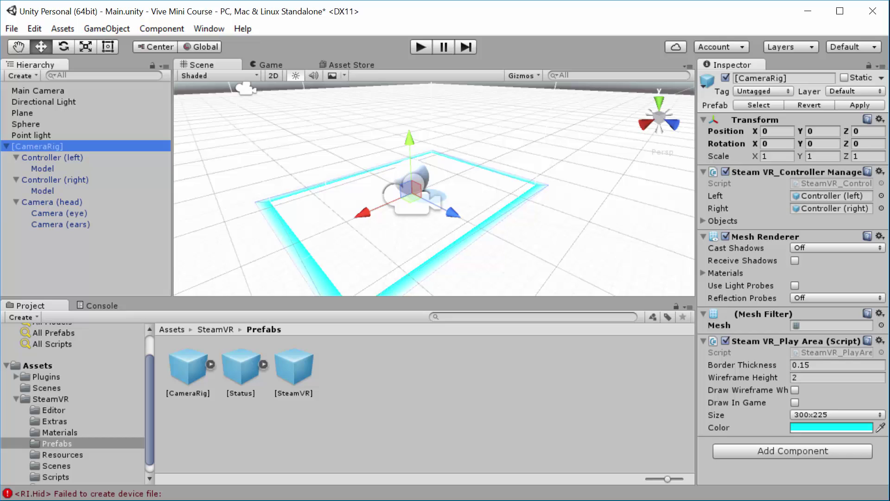
left_click(66, 201)
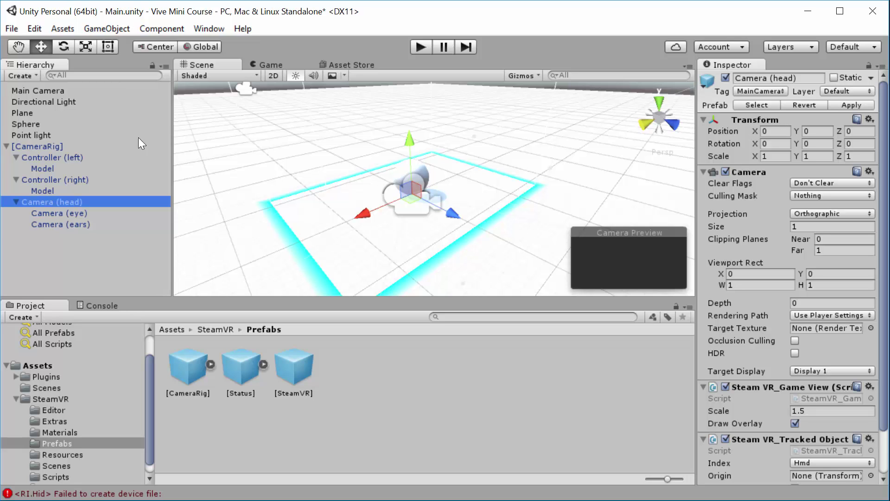
- Collapse [CameraRig] and deactivate the Main Camera
left_click(6, 147)
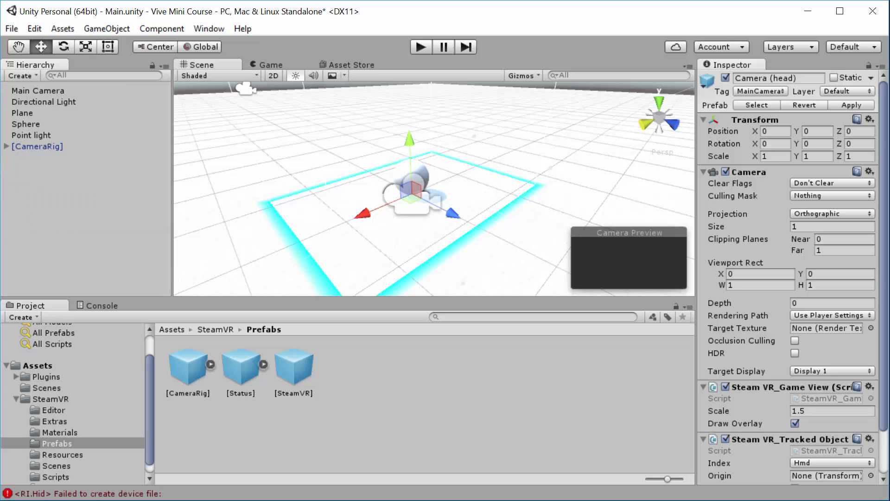
left_click(38, 90)
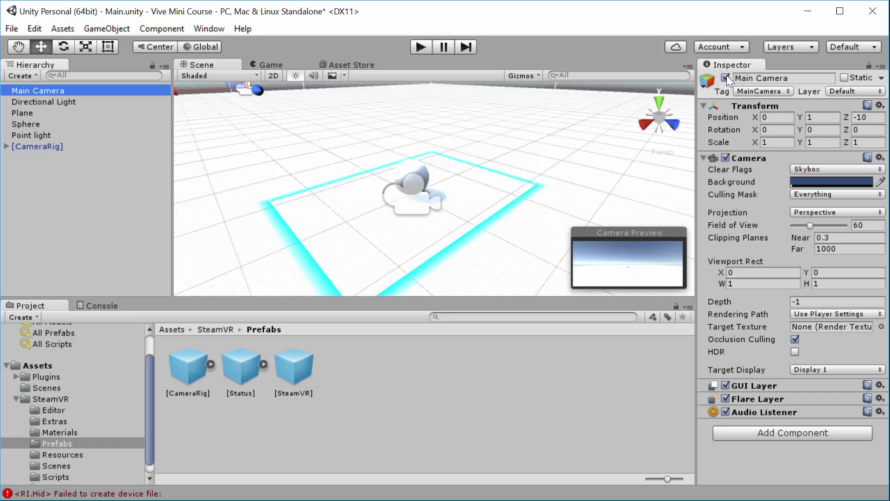
left_click(726, 77)
- Compare Camera (head), tagged MainCamera and tracking the Hmd, with the disabled Main Camera
left_click(46, 147)
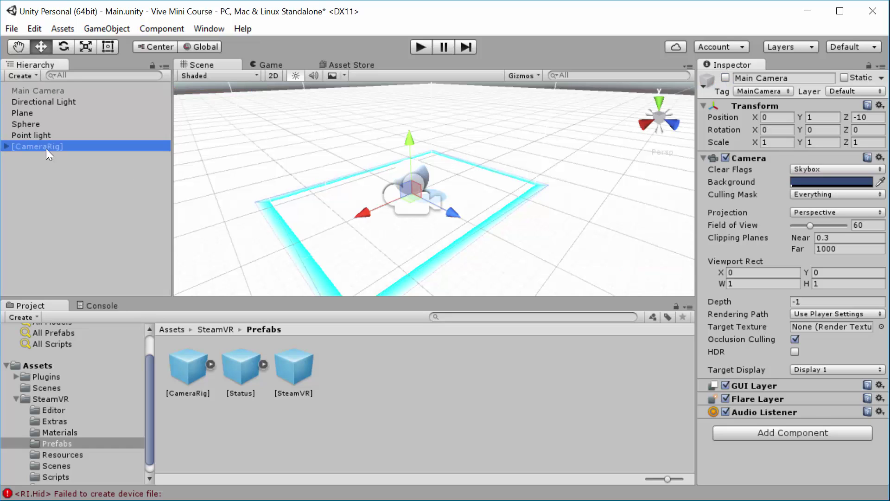
left_click(7, 147)
left_click(52, 203)
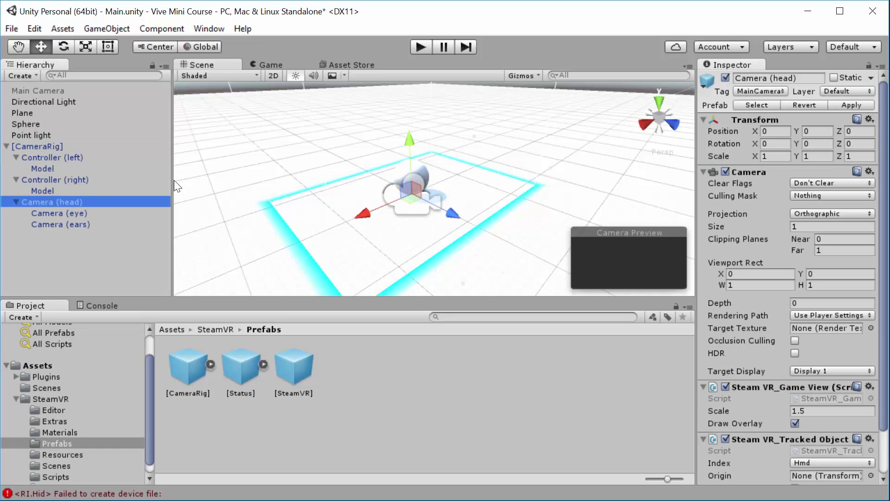
left_click(28, 91)
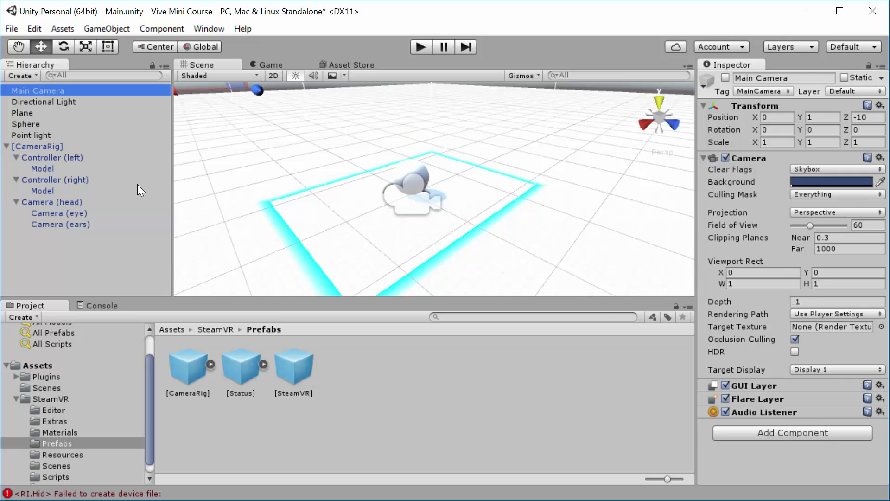
left_click(58, 203)
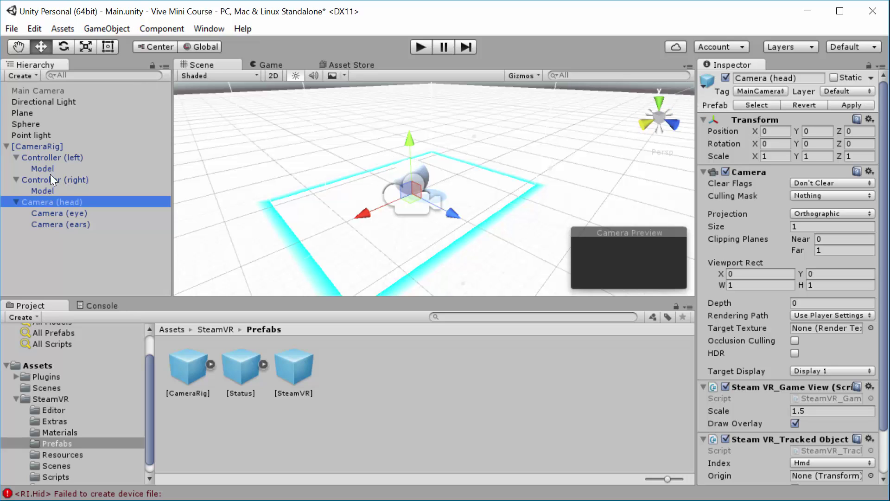
- Collapse [CameraRig] and drag the [SteamVR] prefab into the Hierarchy
left_click(6, 146)
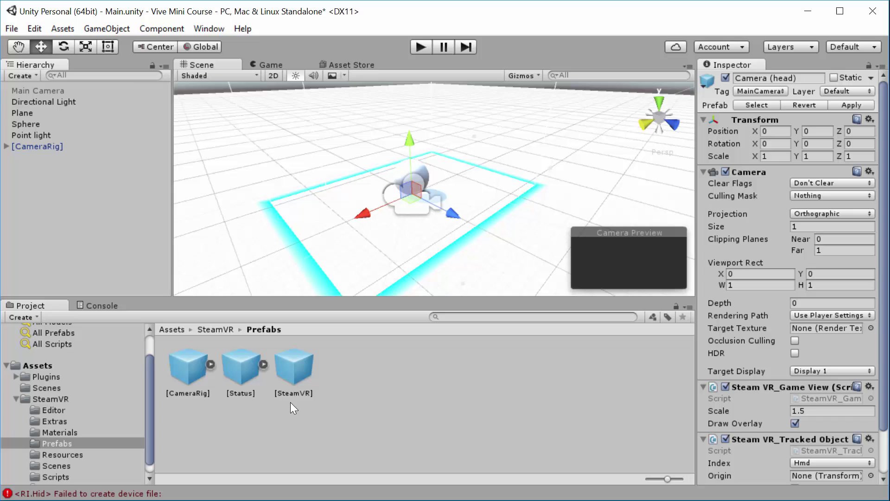
left_click_drag(293, 371, 51, 159)
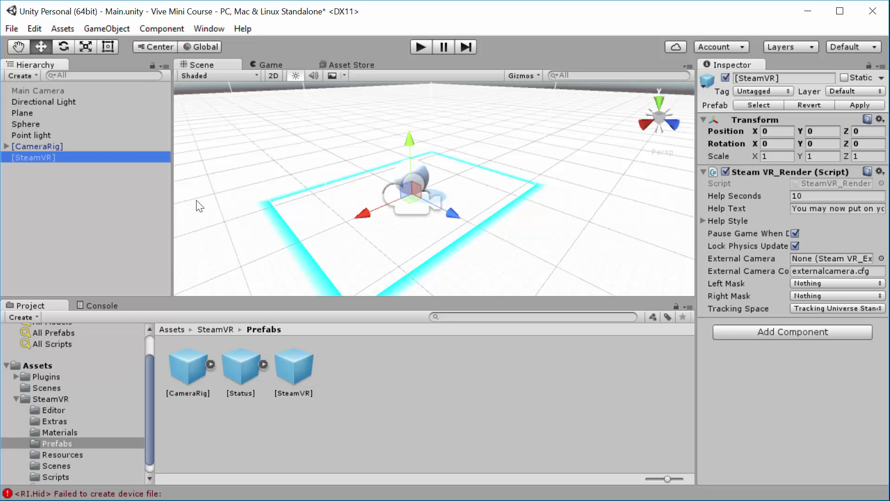
left_click(74, 146)
- Inspect Camera (eye), then [SteamVR]'s Steam VR_Render script with Help Seconds 10
left_click(6, 146)
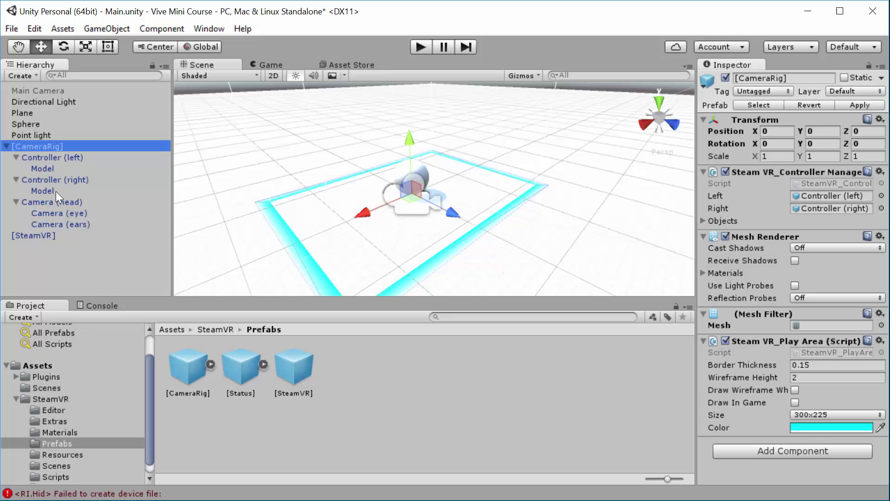
left_click(55, 214)
scroll(757, 372, "down", 3)
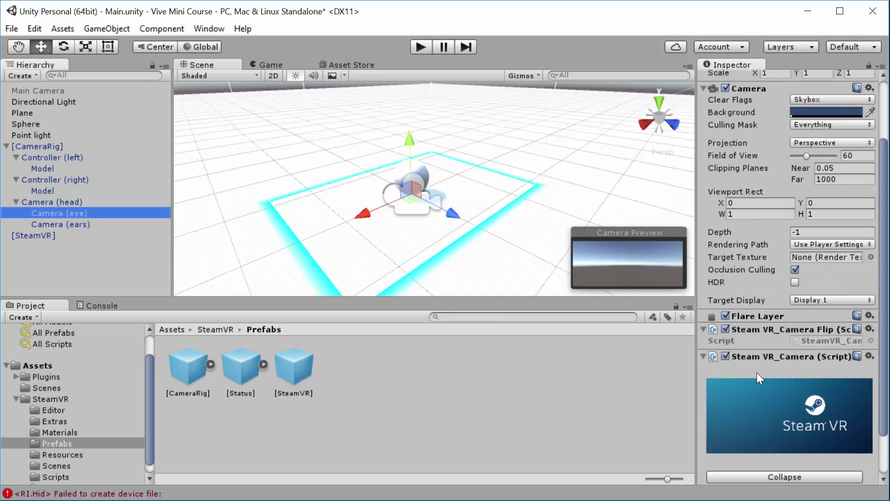
left_click(95, 236)
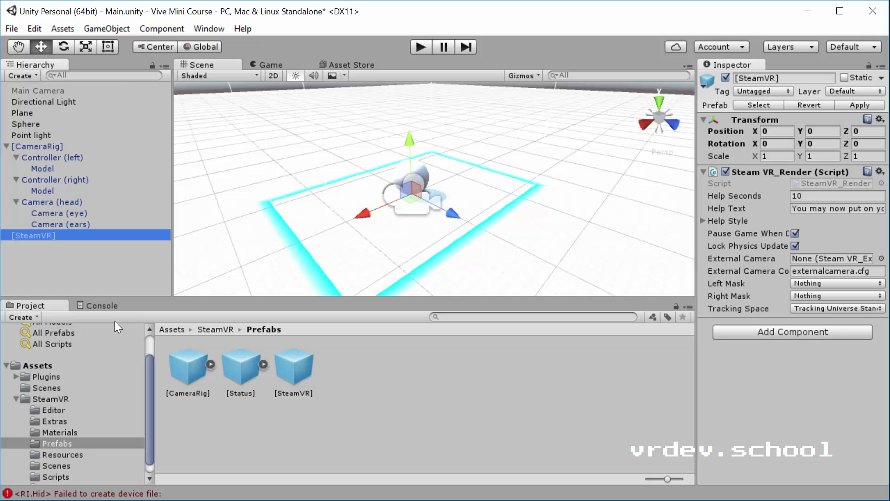
- Move the SteamVR Ready status window over the Project panel and start Play mode
left_click_drag(440, 395, 374, 110)
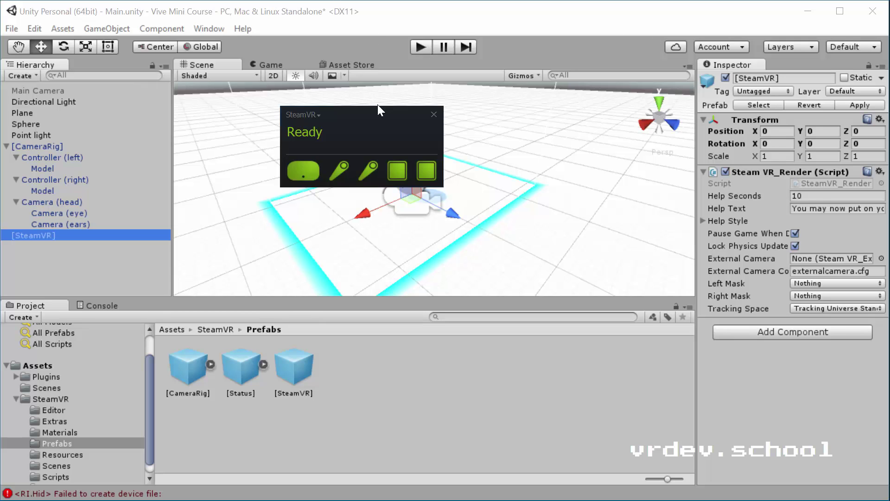
left_click_drag(380, 113, 464, 375)
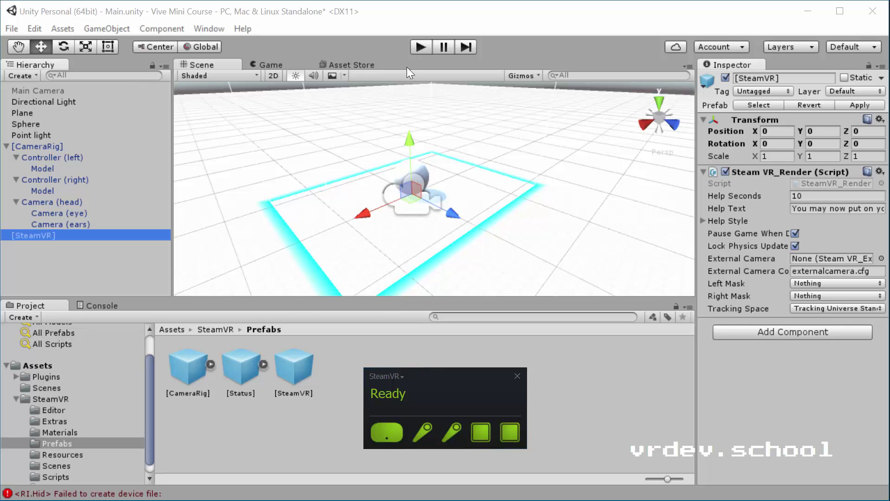
left_click(416, 44)
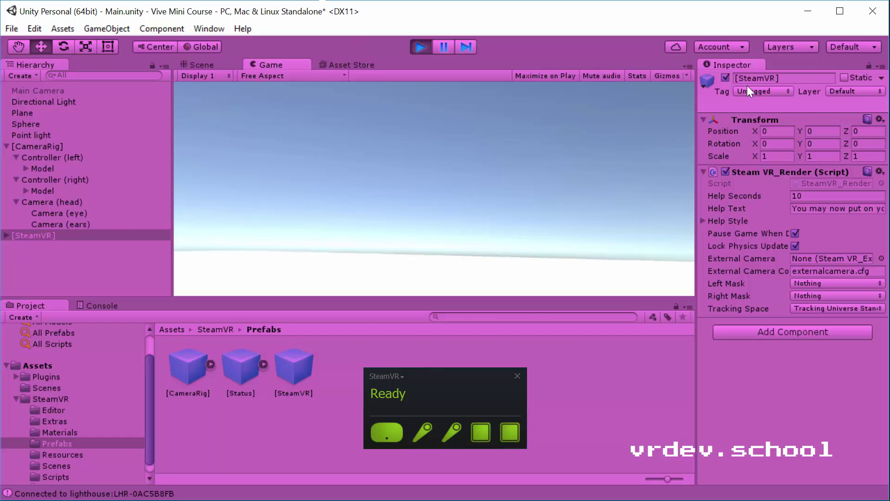
- Stop play mode, deactivate the Directional Light, then run and stop another headset play-test
left_click(420, 46)
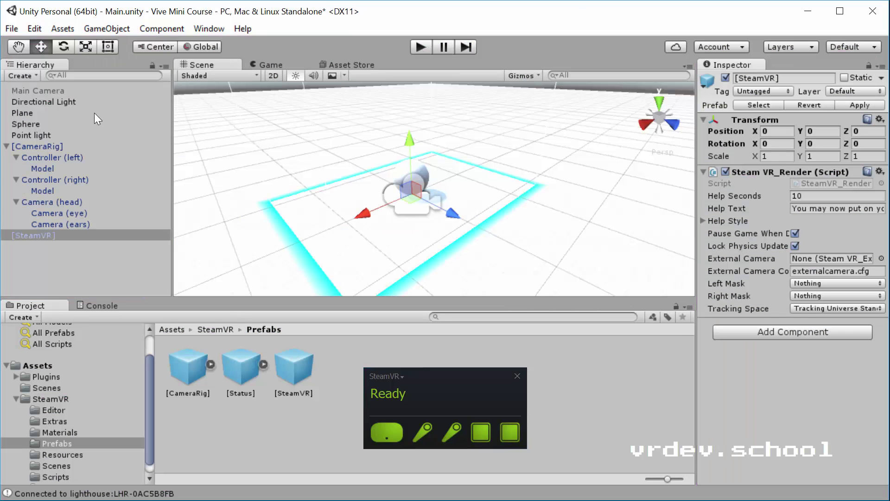
left_click(44, 101)
left_click(726, 78)
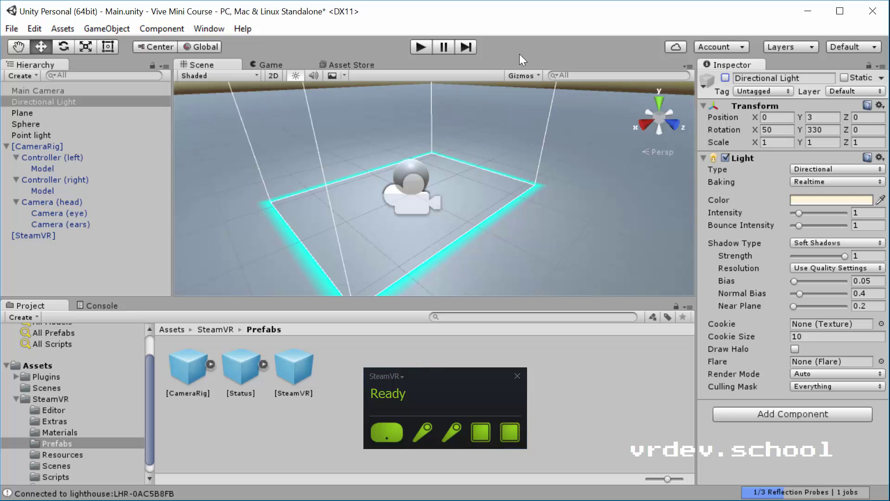
left_click(413, 47)
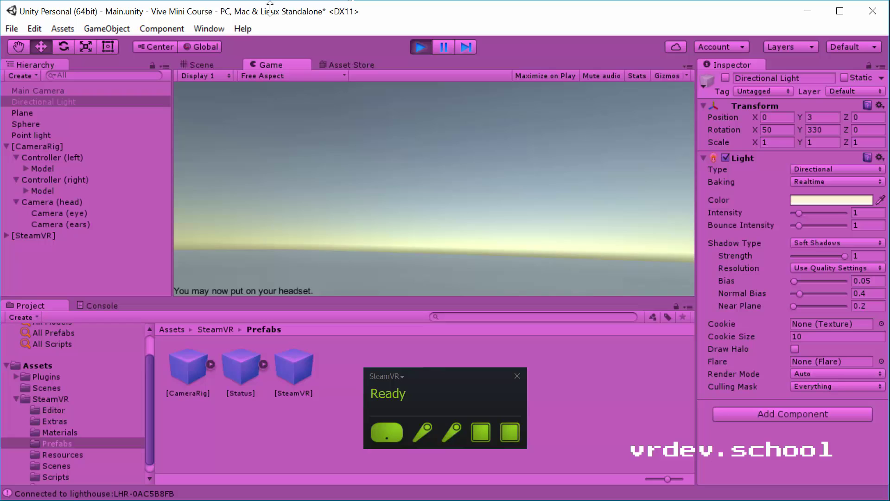
left_click(419, 48)
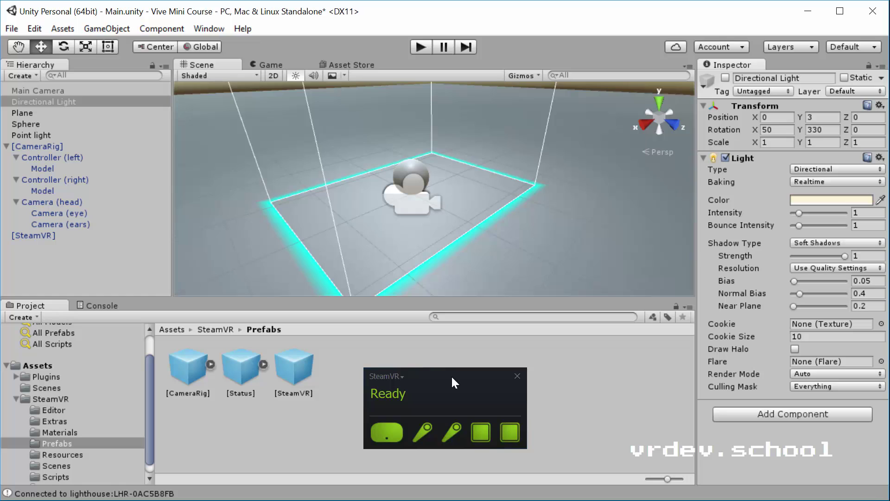
- Run SteamVR's Update Firmware check, confirming headset, both base stations and both controllers are current
left_click_drag(448, 375, 386, 95)
left_click(325, 97)
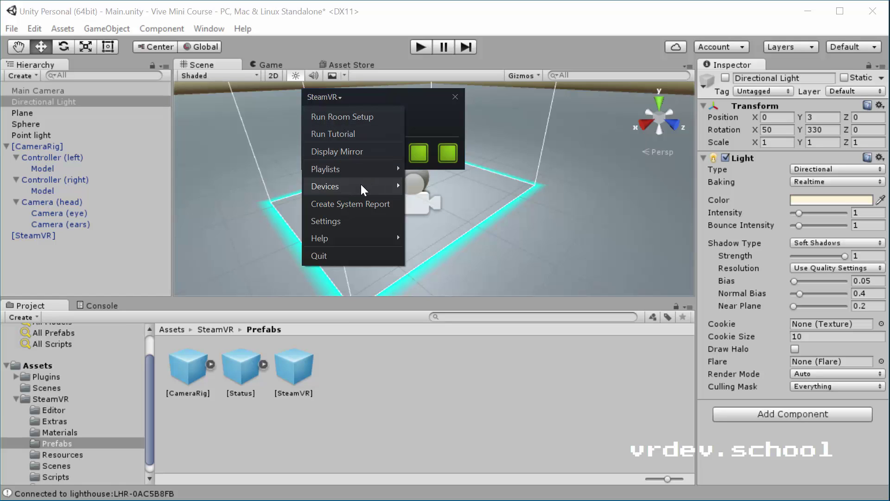
mouse_move(361, 184)
left_click(440, 188)
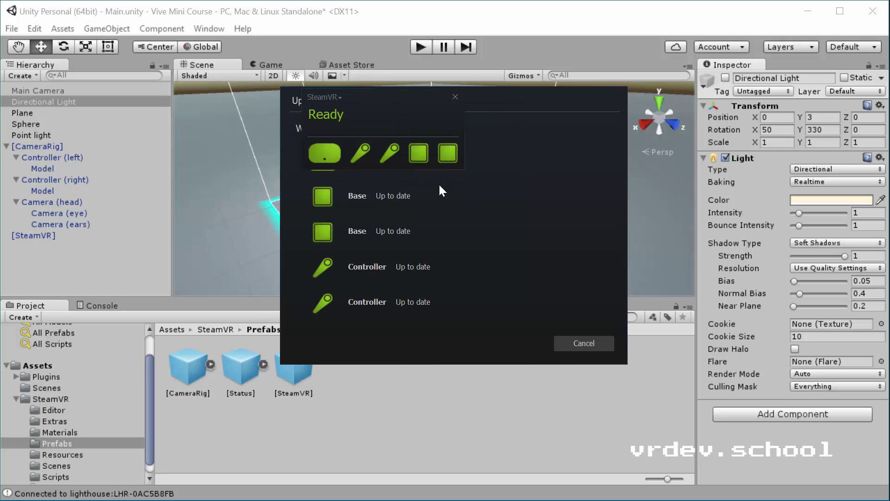
left_click_drag(400, 96, 174, 102)
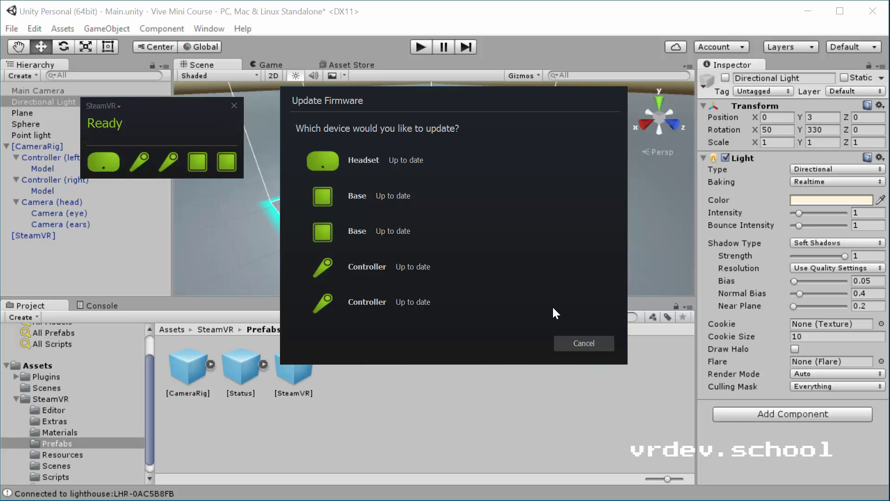
left_click(573, 343)
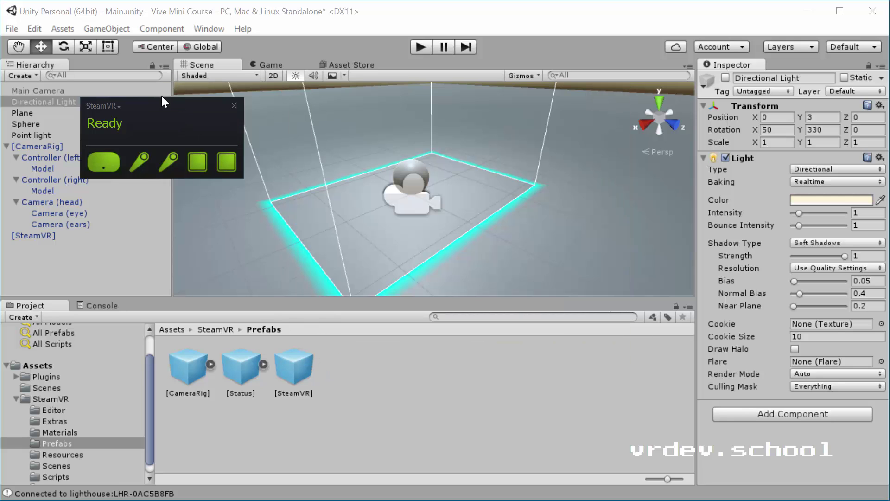
- Move the SteamVR window over the Project panel and inspect Main Camera: position 0, 1, -10, FOV 60
left_click_drag(204, 110, 484, 381)
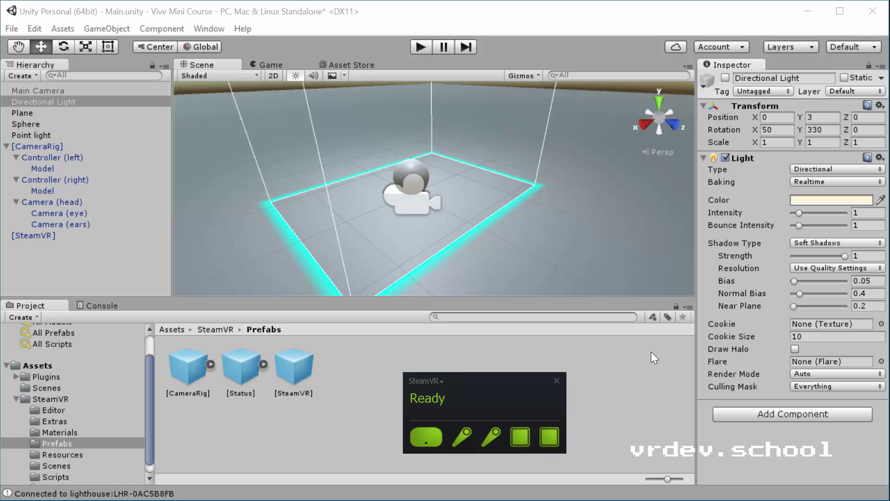
left_click(76, 90)
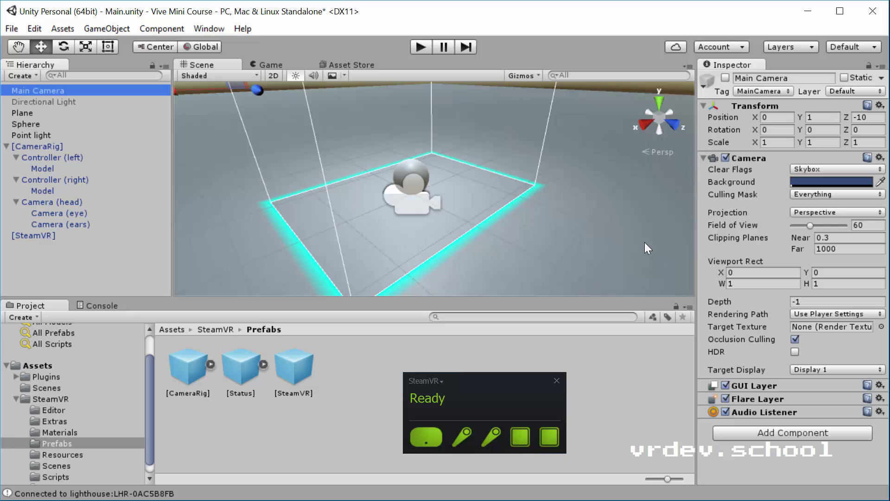